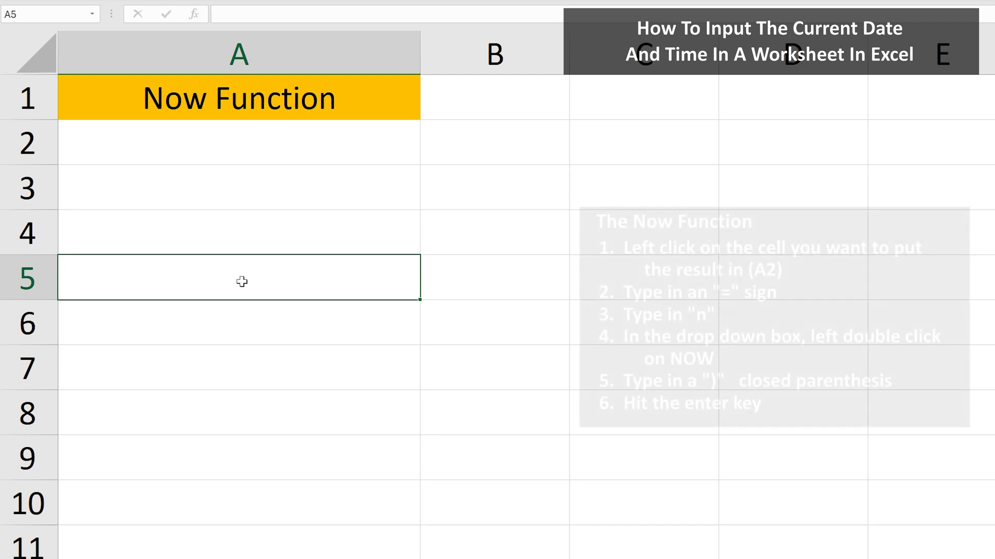
Step: Enter =NOW() in cell A2 to show the current date and time
{"action": "left_click", "coordinate": [240, 146]}
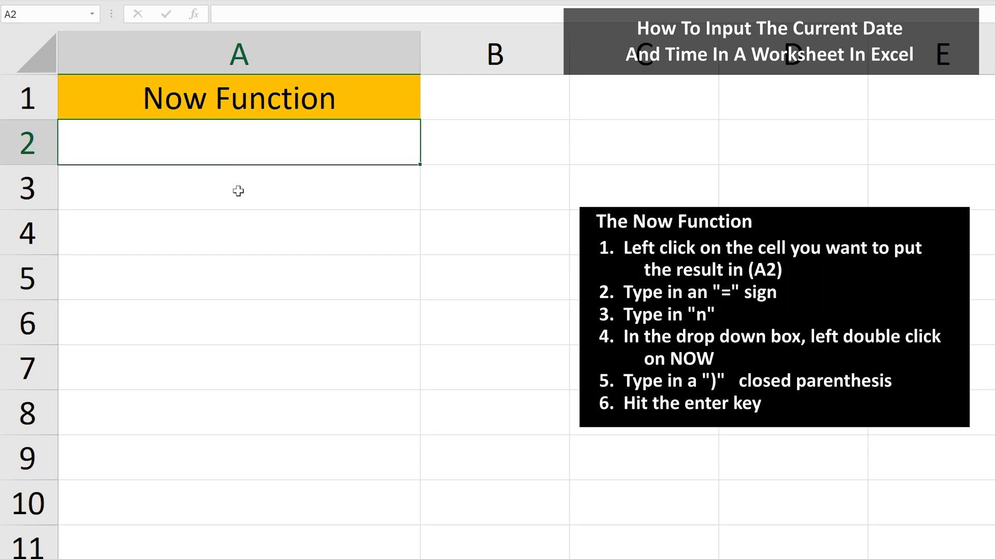
{"action": "type", "text": "="}
{"action": "type", "text": "n"}
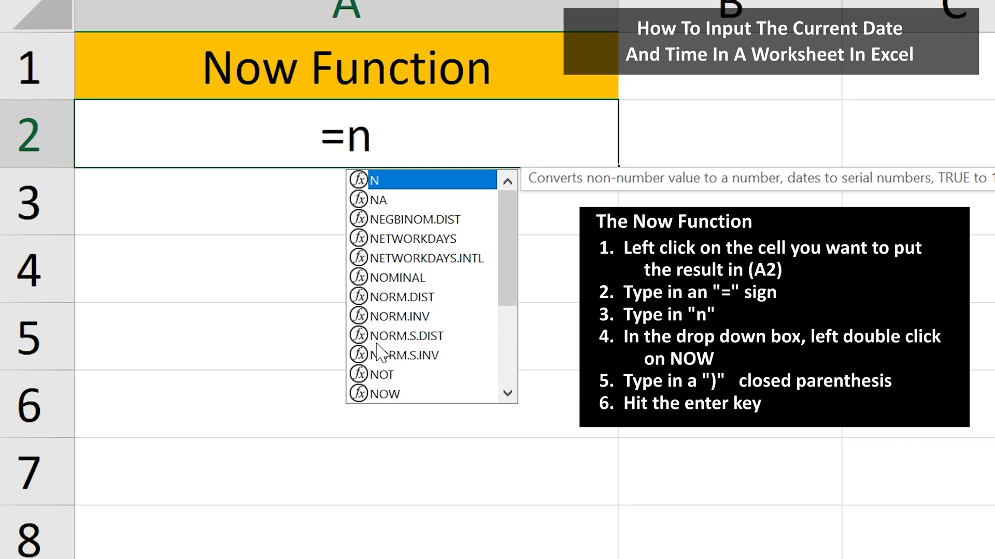
{"action": "double_click", "coordinate": [387, 396]}
{"action": "type", "text": ")"}
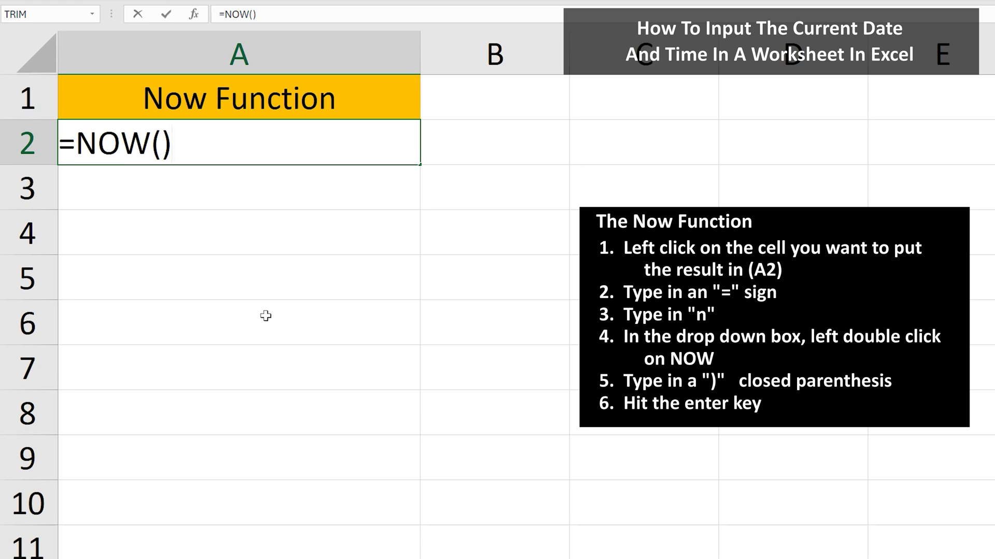
{"action": "key", "text": "Return"}
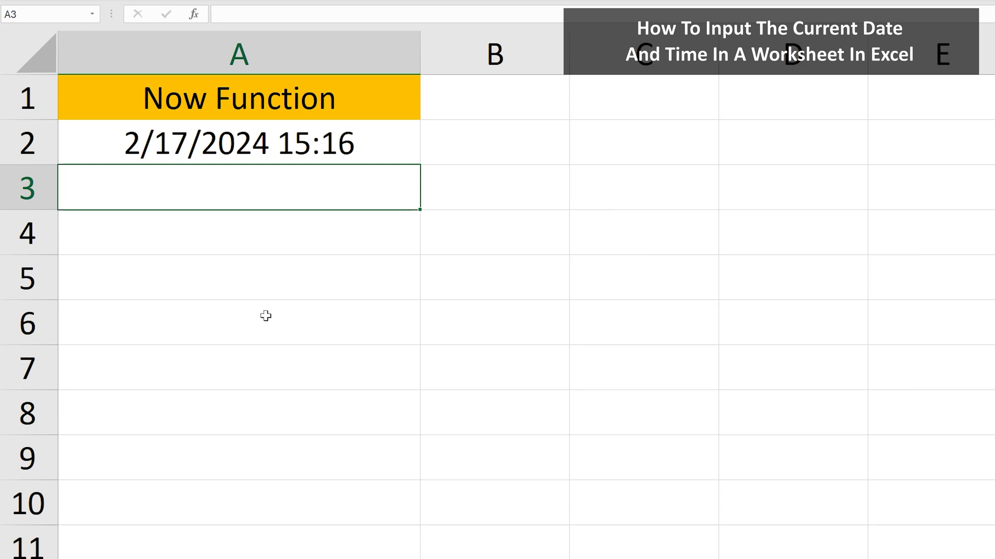
{"action": "type", "text": "=NOW()+7"}
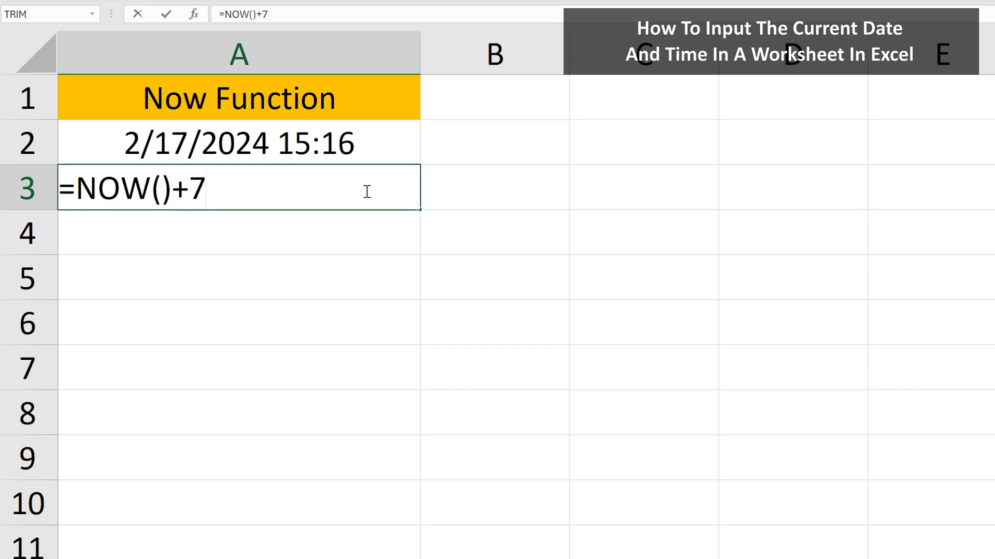
Step: Enter =NOW()+7 in A3 and =NOW()-2.5 in A4
{"action": "key", "text": "Return"}
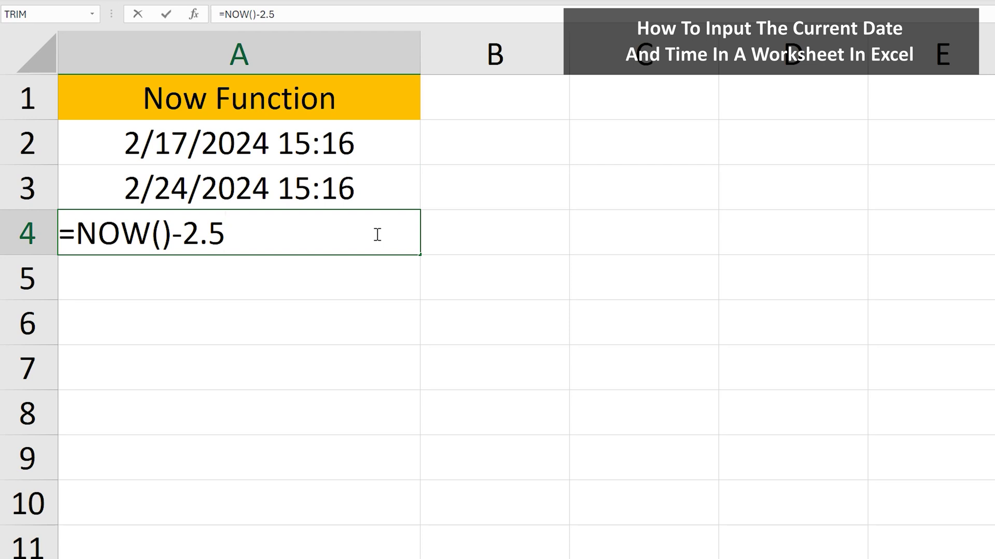
{"action": "key", "text": "Return"}
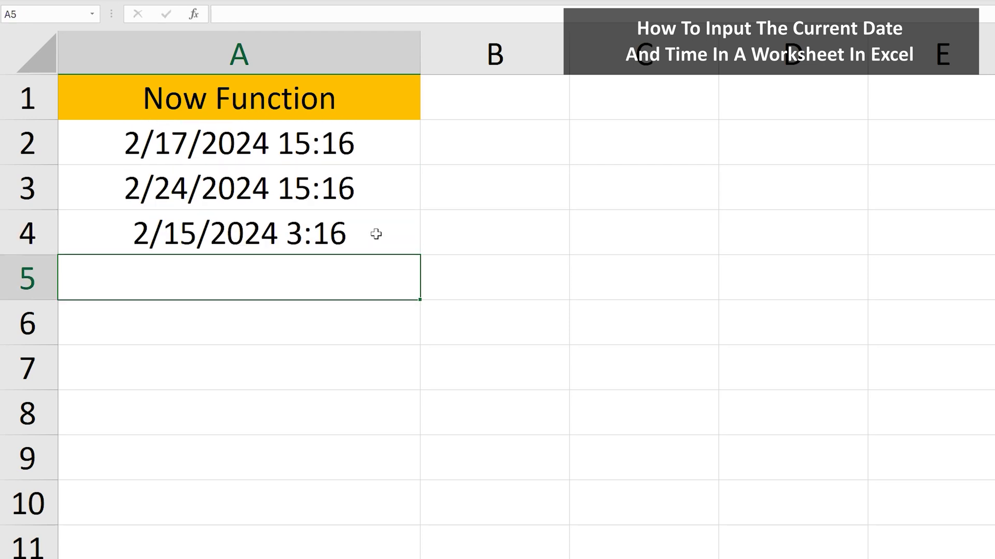